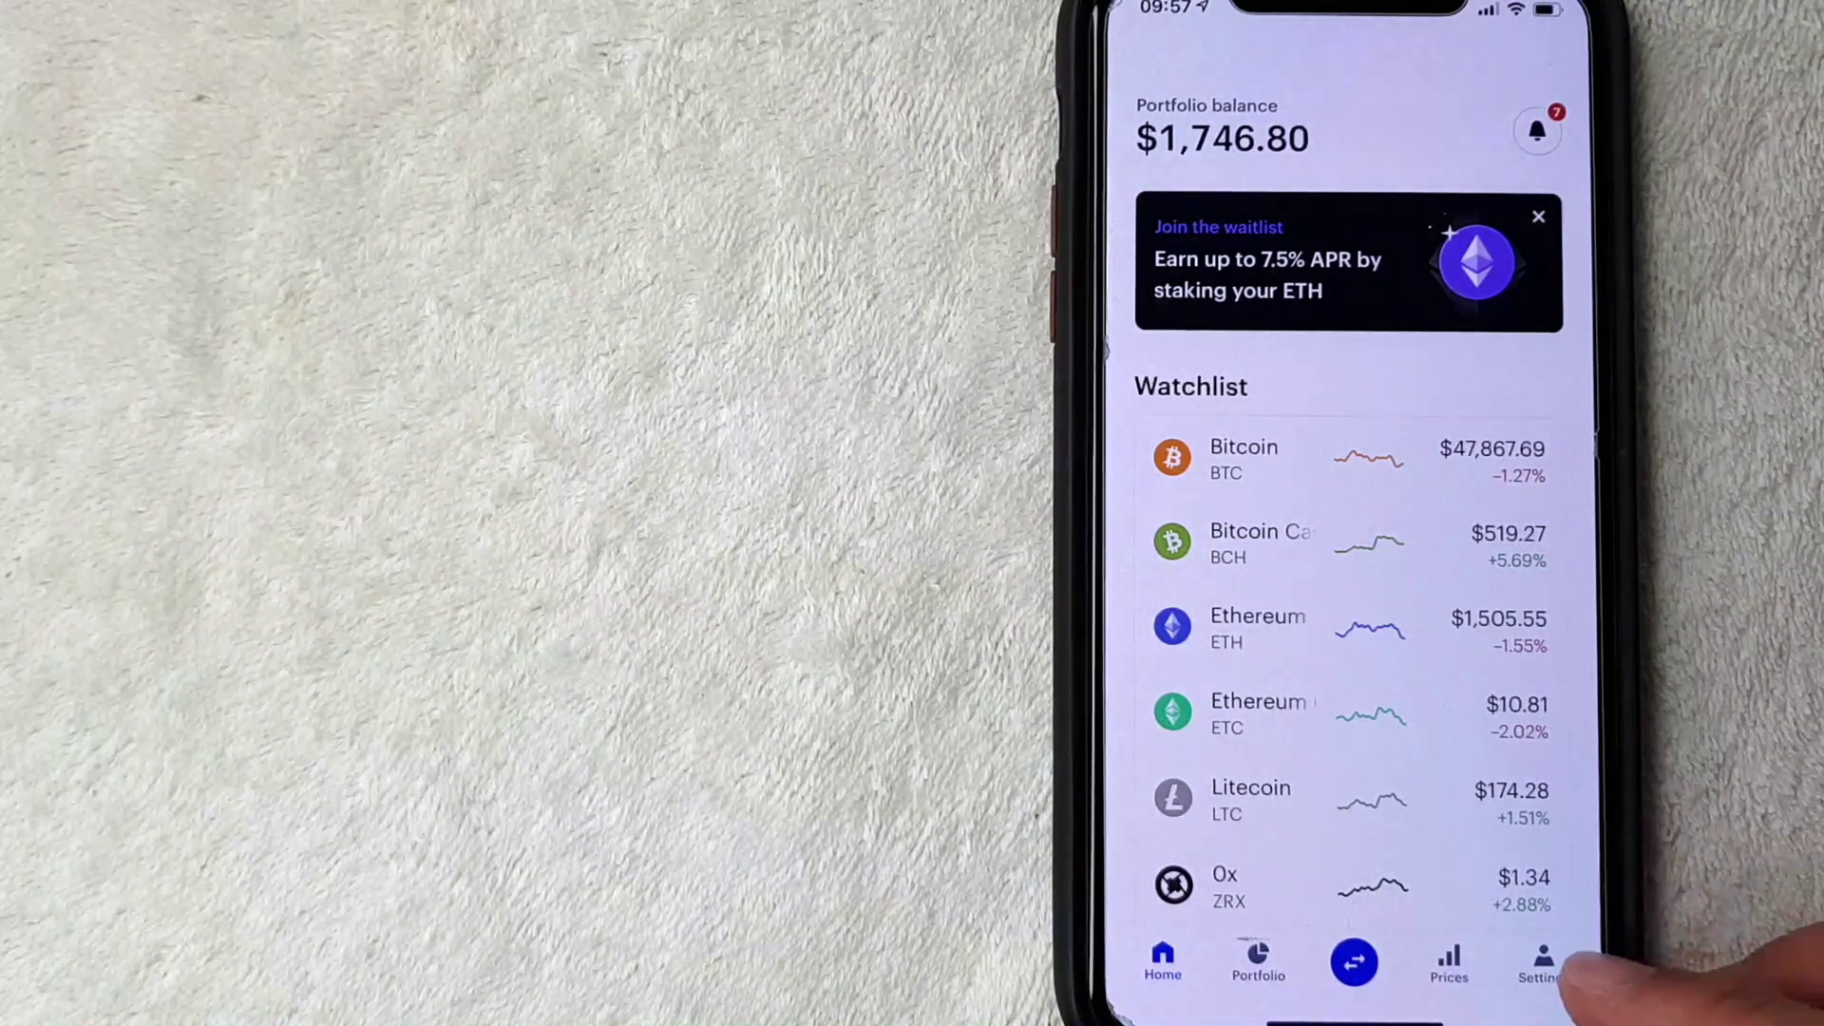
# - Open Coinbase account settings to view the linked bank under Payment Methods
pyautogui.click(1544, 963)
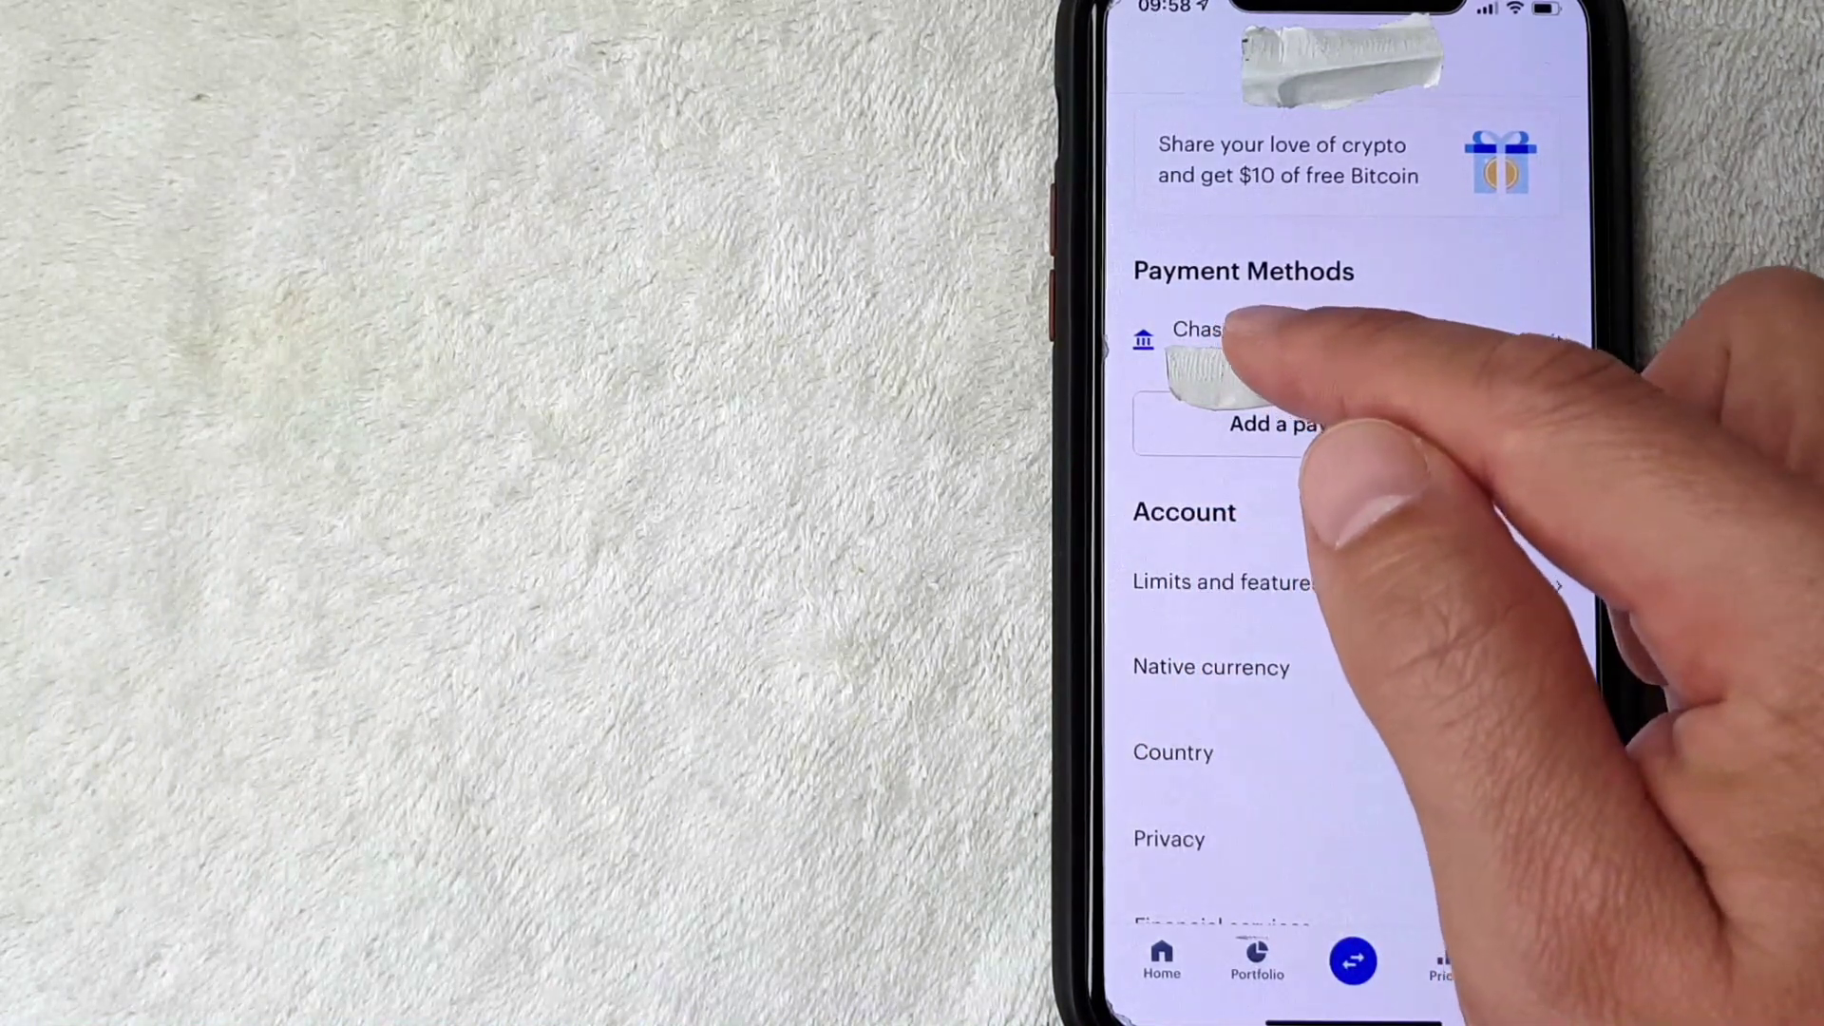
# - Choose Remove for the linked Chase bank under Payment Methods
pyautogui.click(1225, 342)
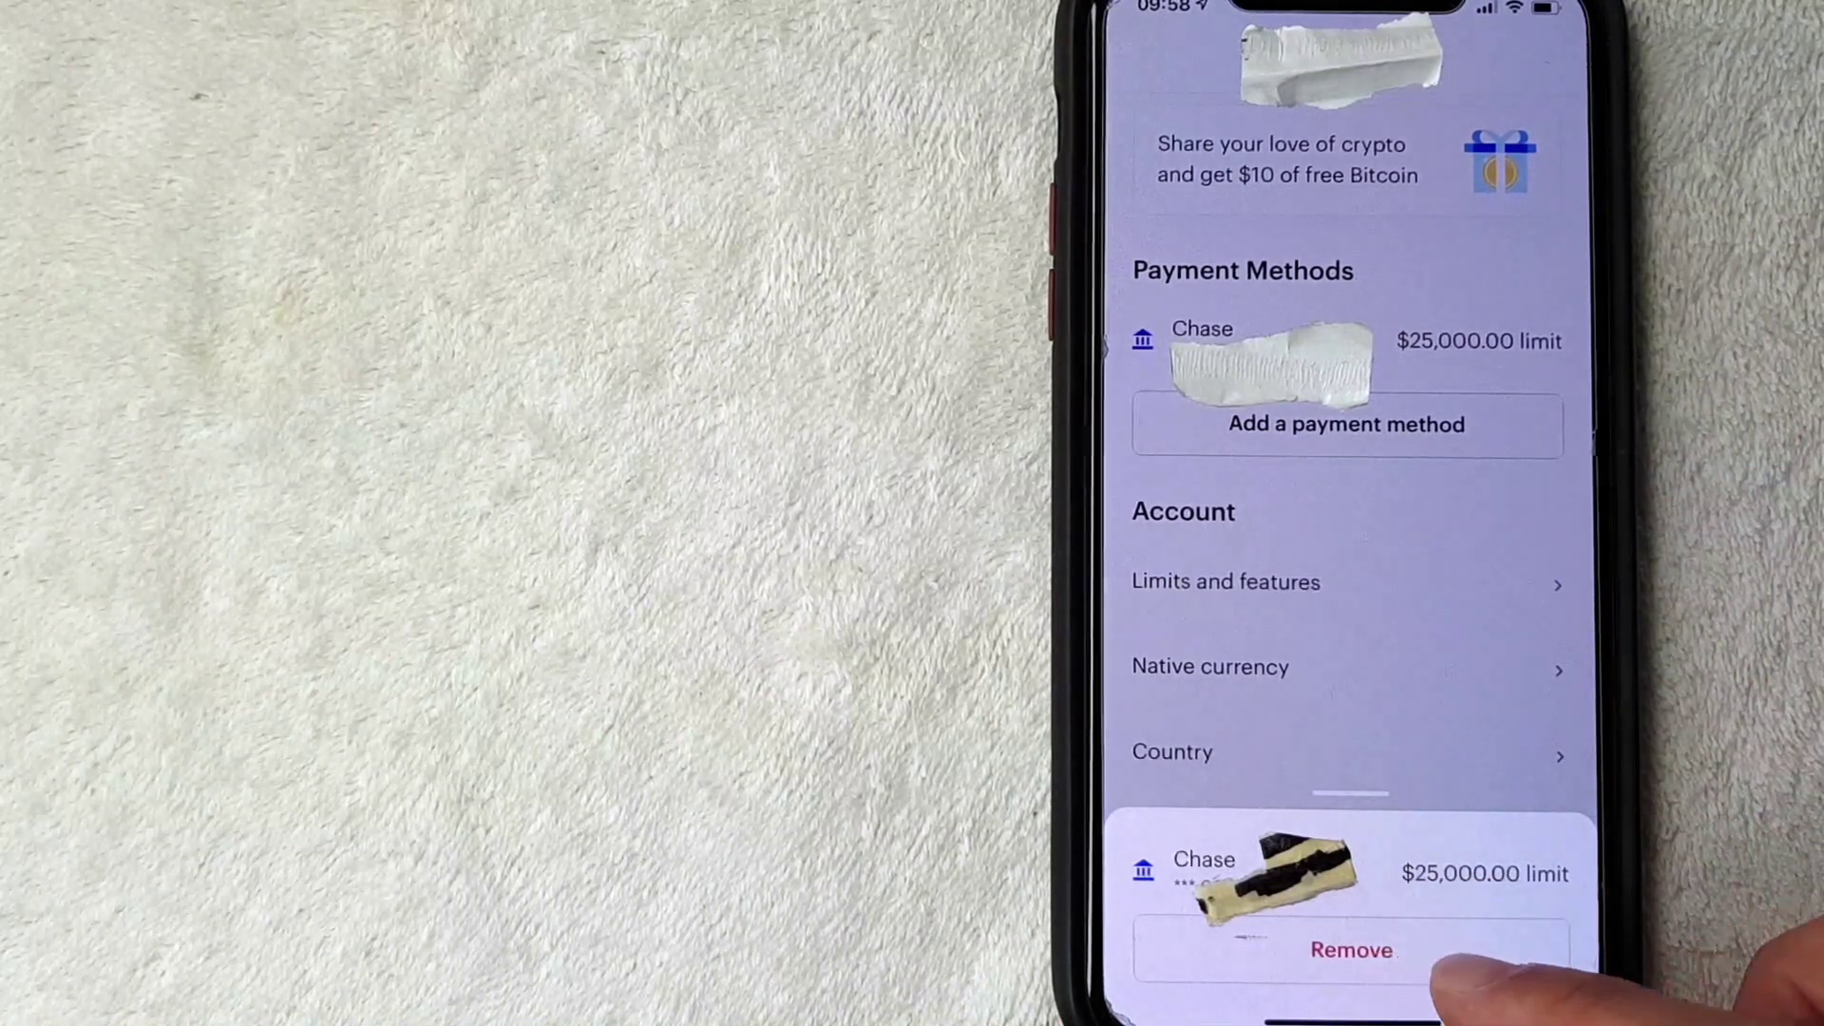
pyautogui.click(1352, 949)
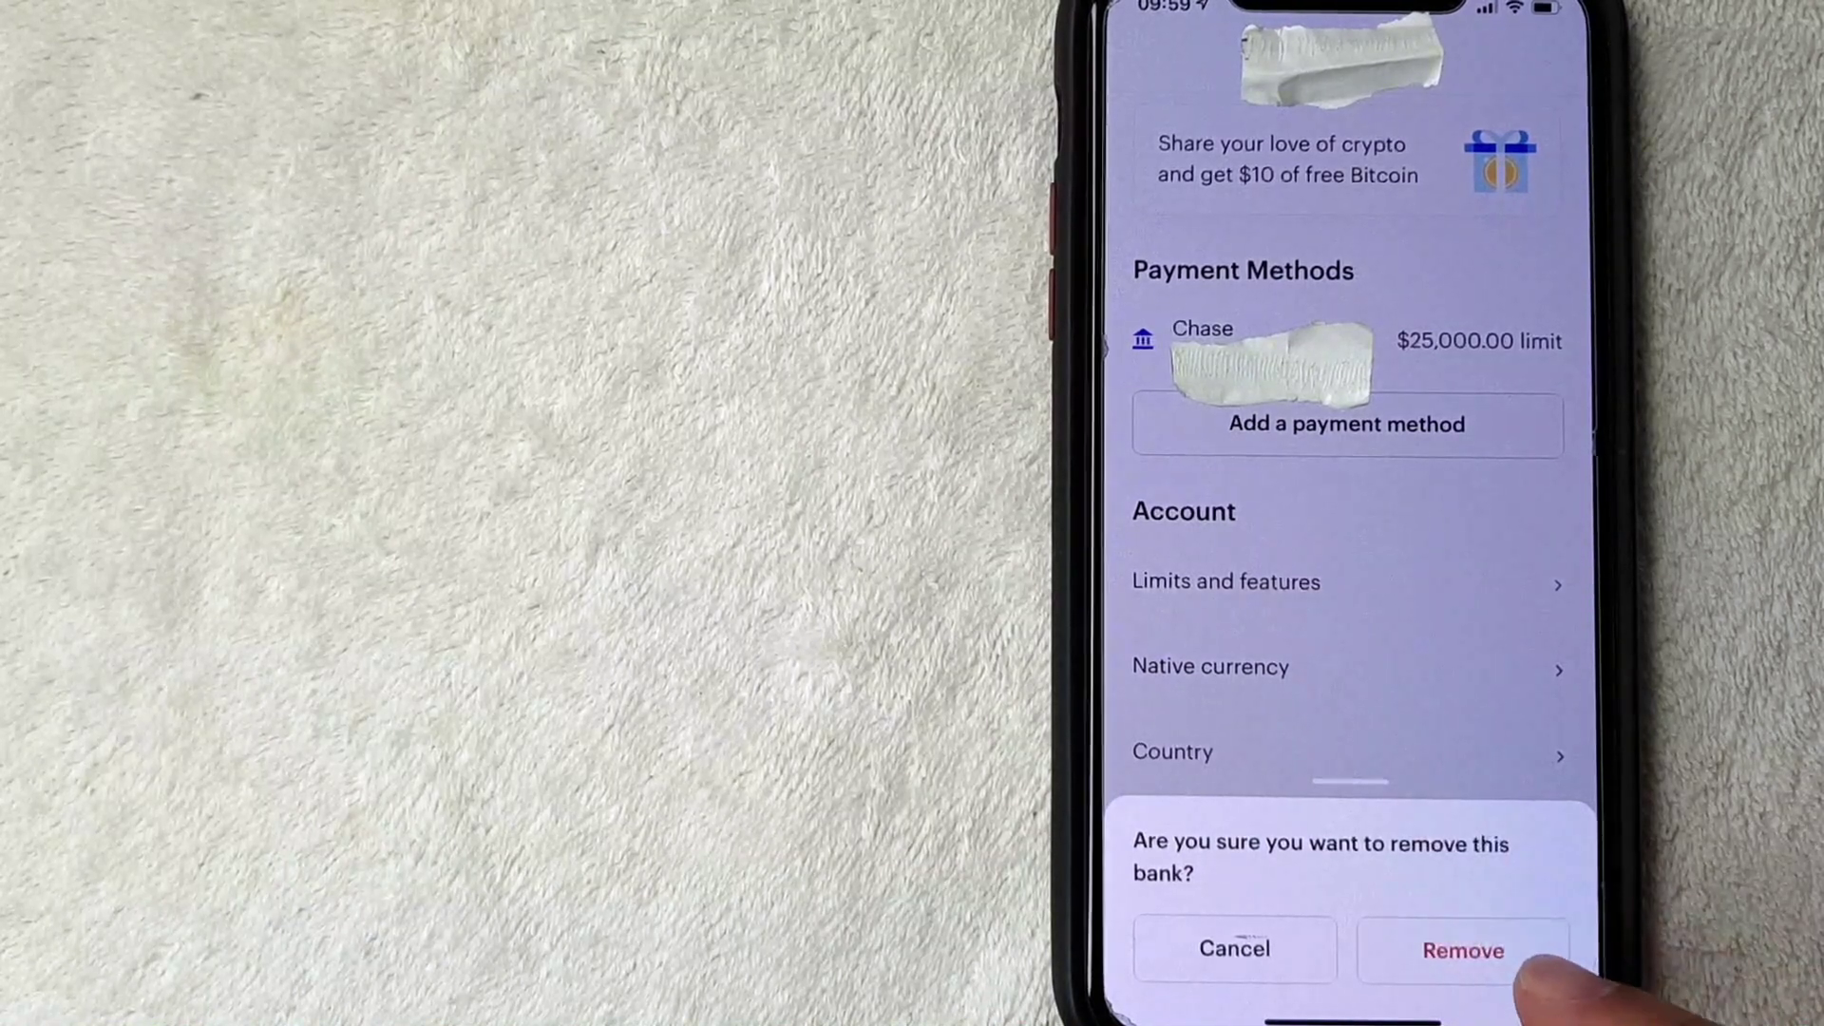
# - Confirm deleting the Chase bank, leaving only the add payment method option
pyautogui.click(1469, 951)
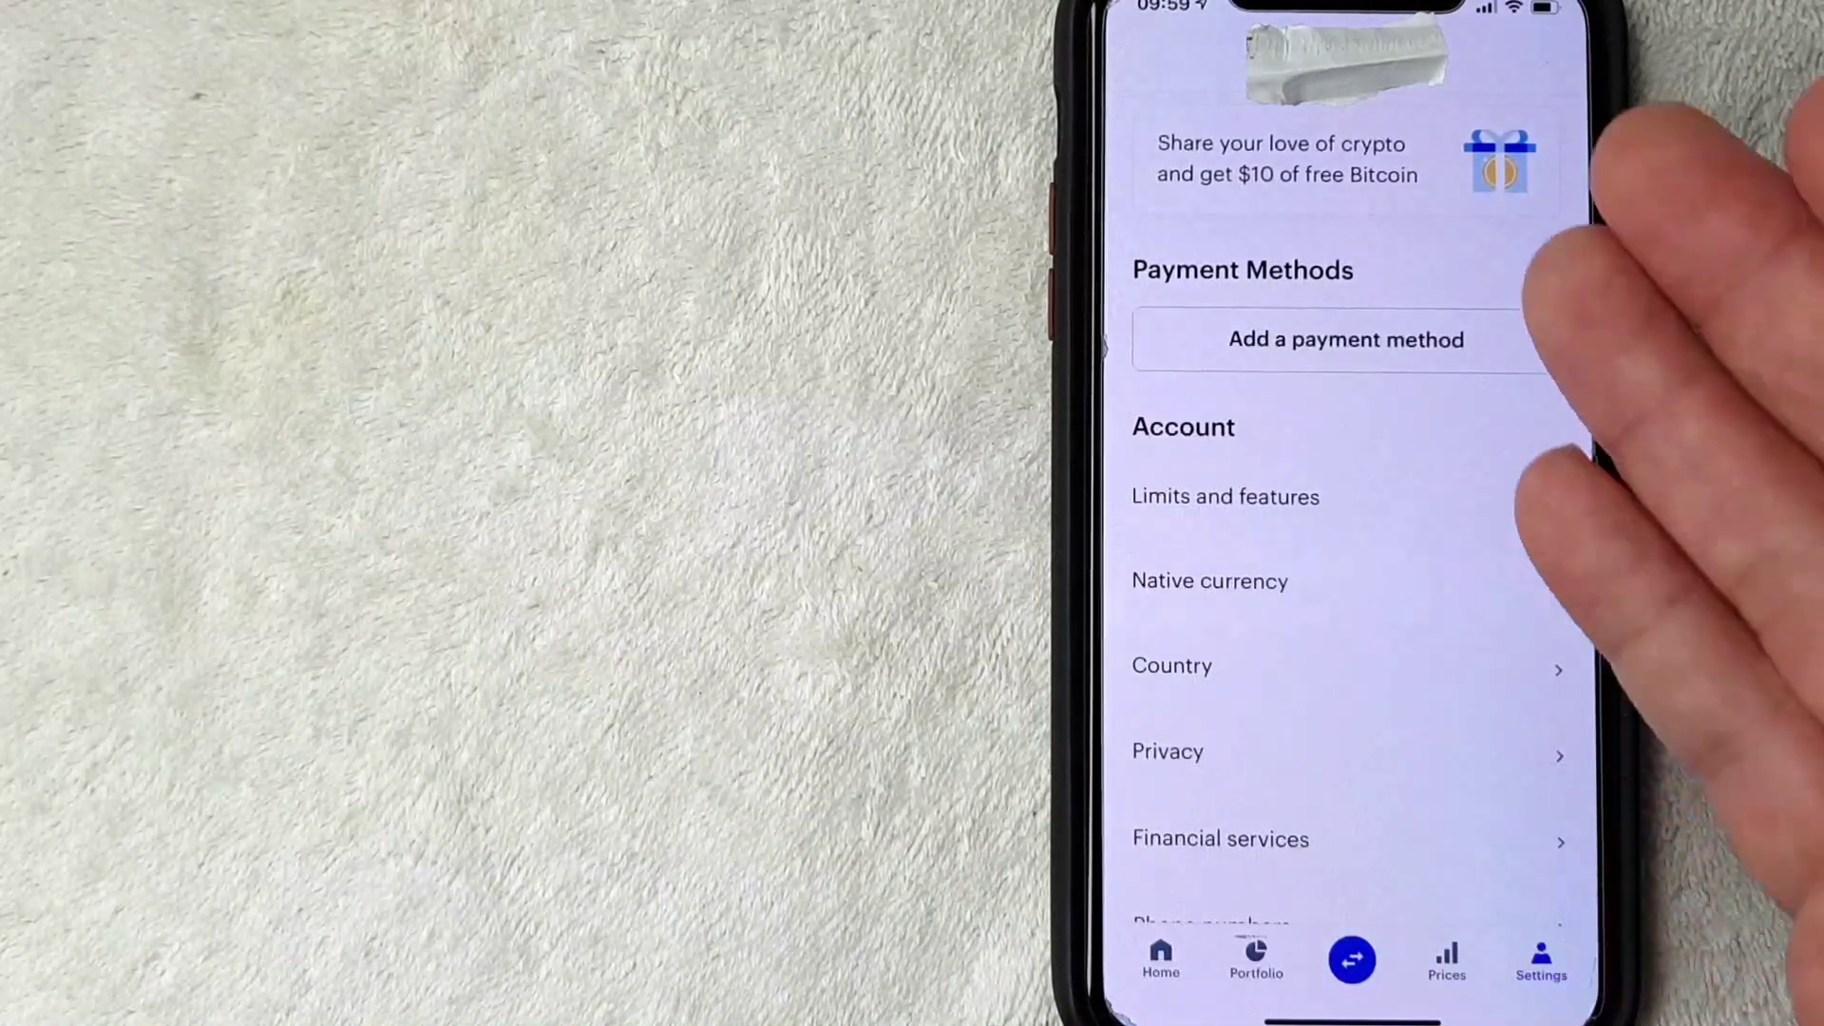